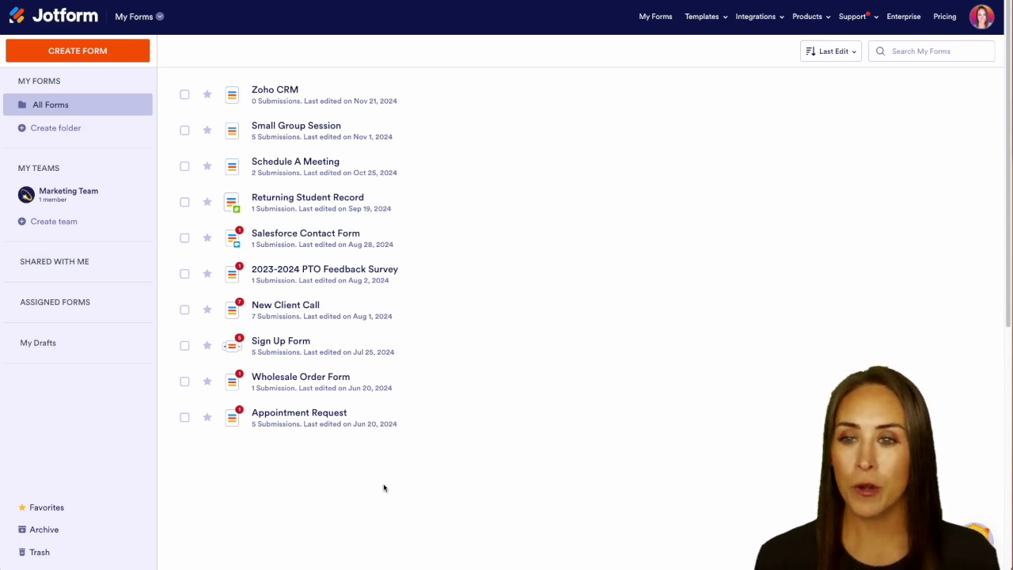
Create a new workflow and set its starting point to the Zoho CRM form.
click(152, 18)
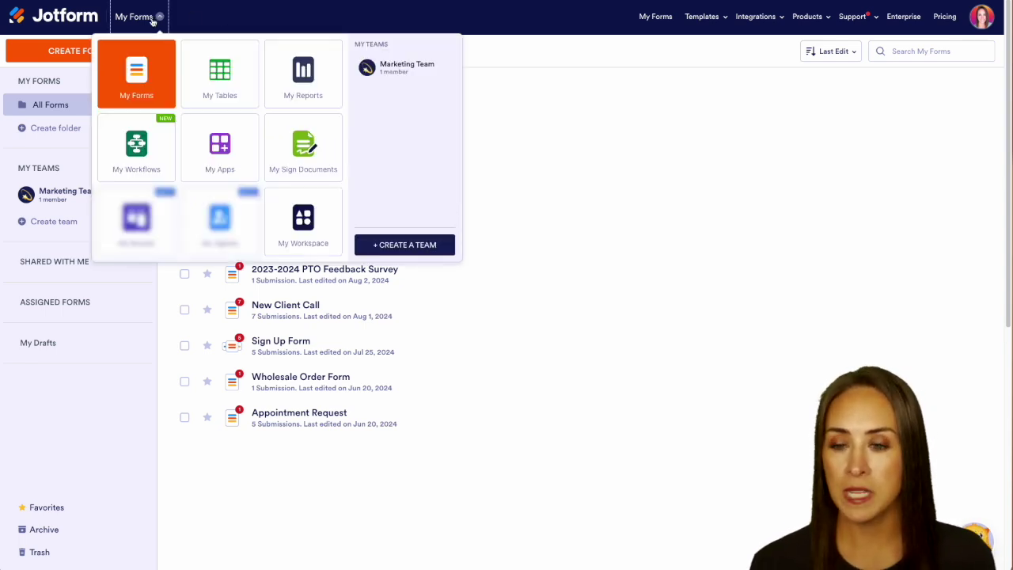
click(148, 152)
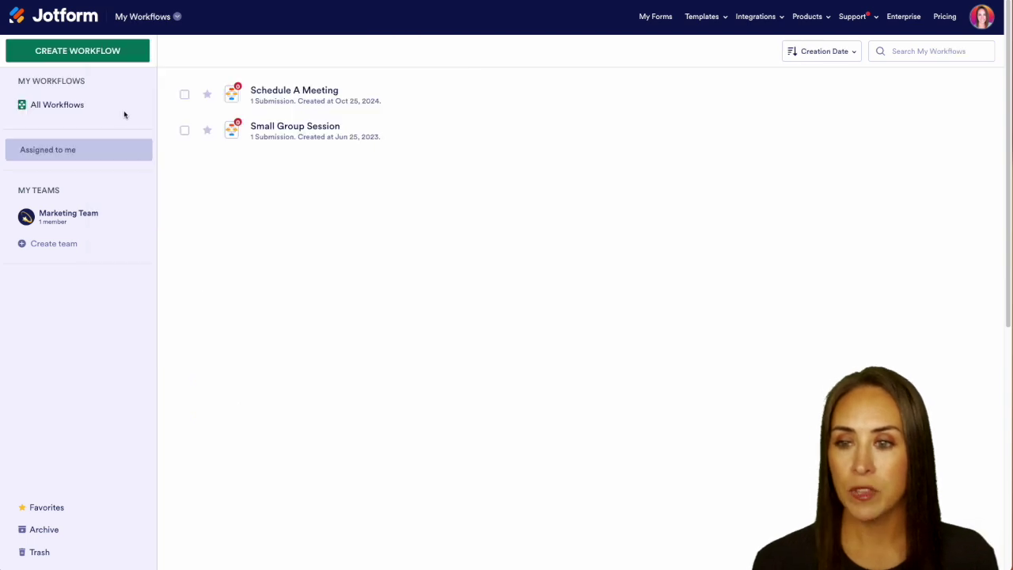
click(93, 50)
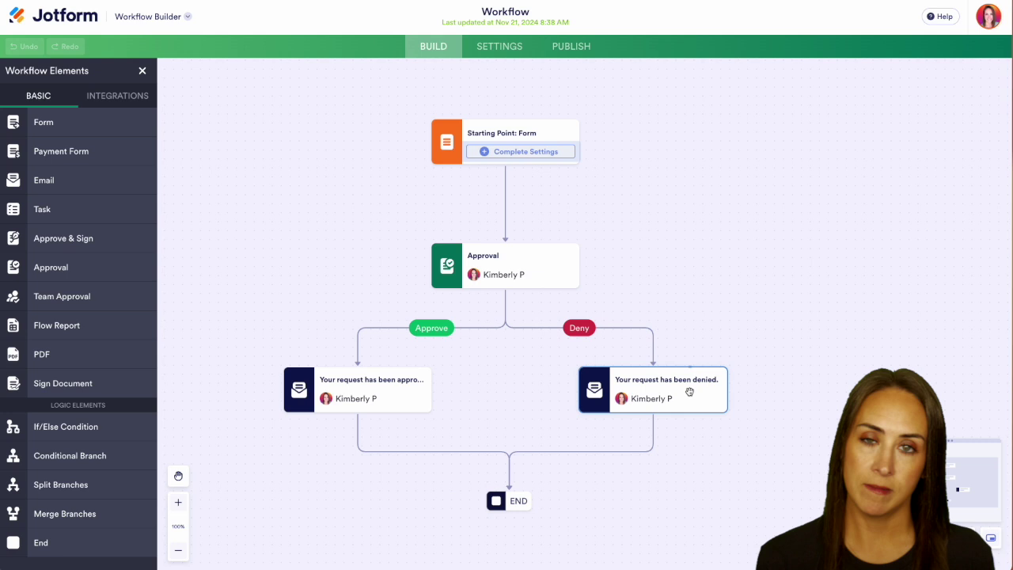
click(526, 151)
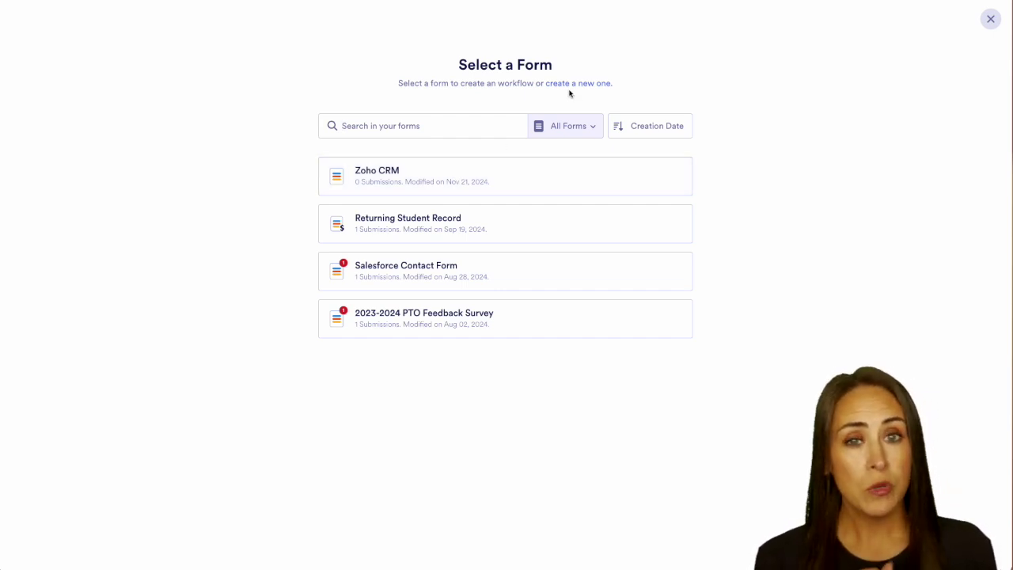
click(436, 183)
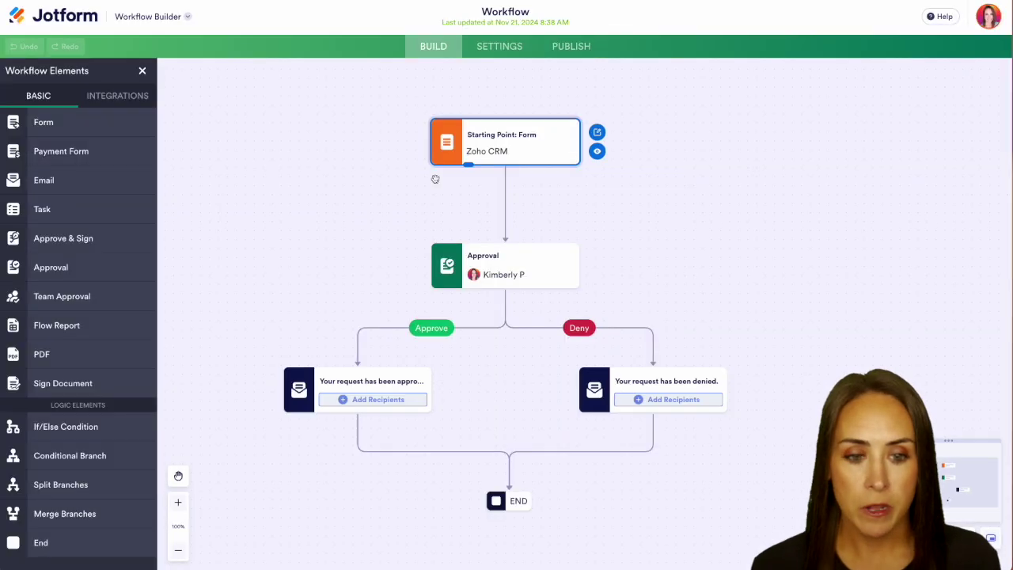
Set the approval email's recipient to the form's Email field and save the email properties.
click(372, 398)
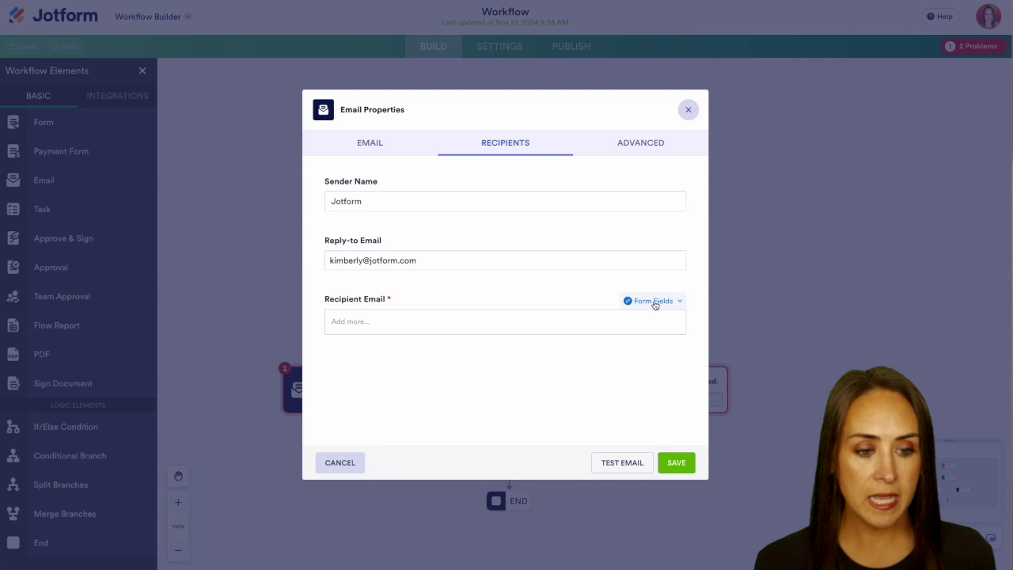
click(654, 304)
click(558, 380)
click(674, 462)
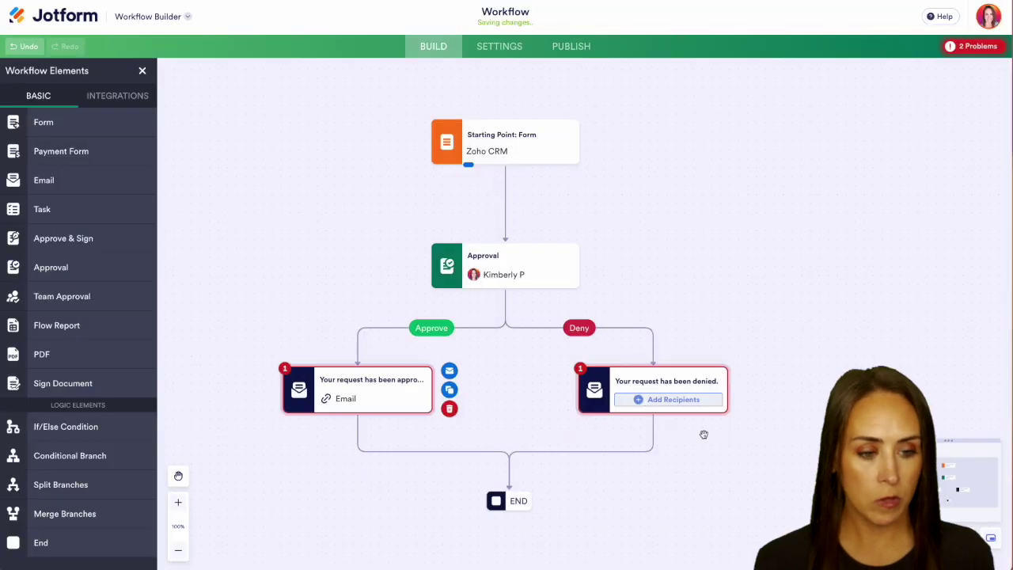
Set the denial email's recipient to the form's Email field and save the email properties.
click(672, 400)
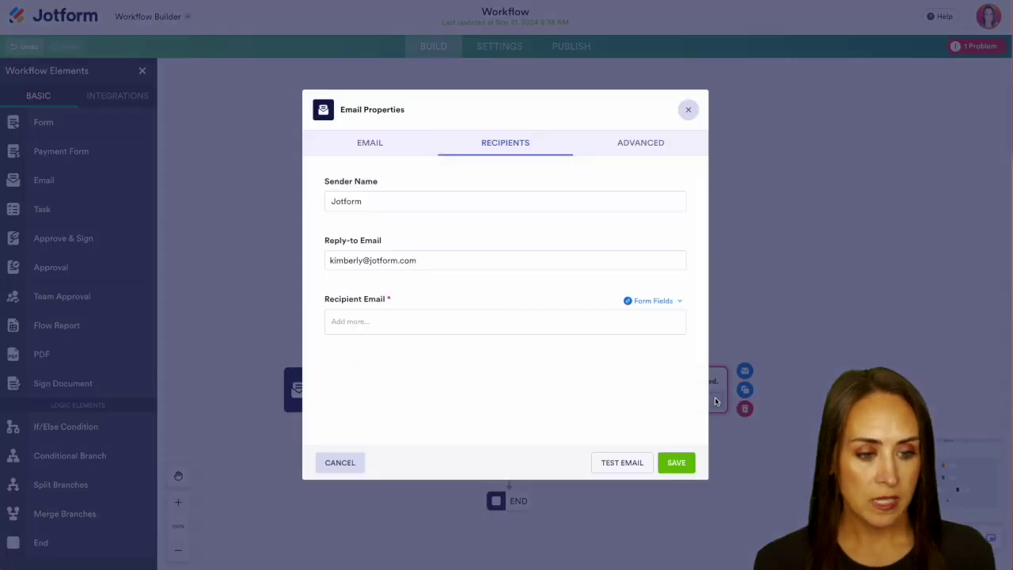
click(657, 303)
click(554, 377)
click(674, 462)
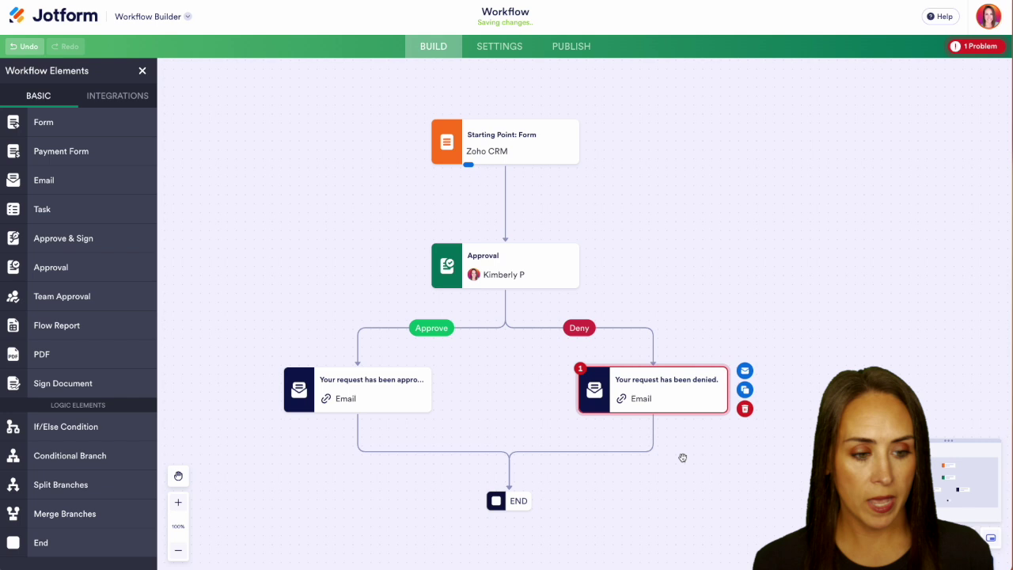
Move the END element further down the canvas and delete the link between the approval email and END.
scroll(685, 475, down, 5)
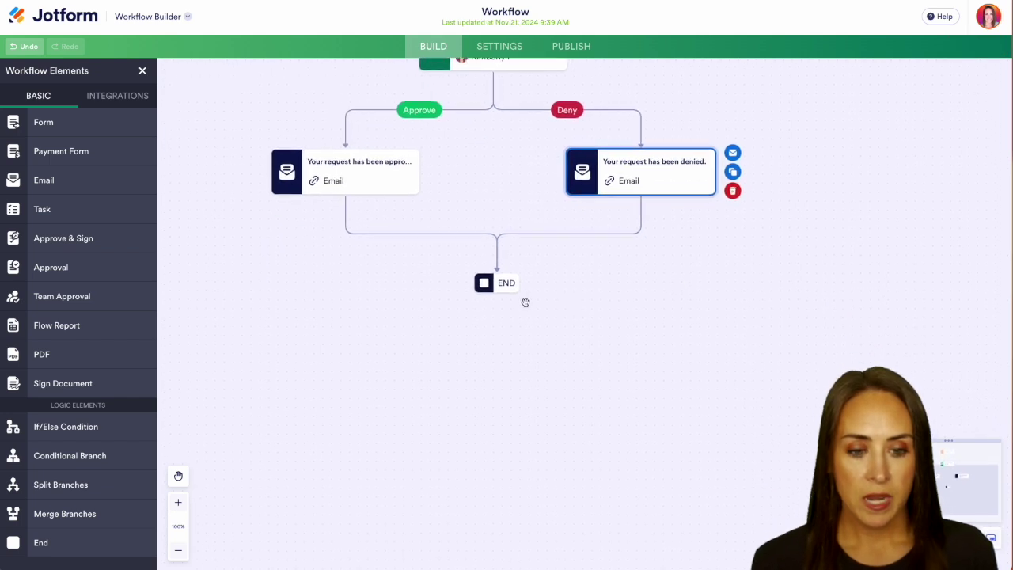
drag(507, 282, 510, 436)
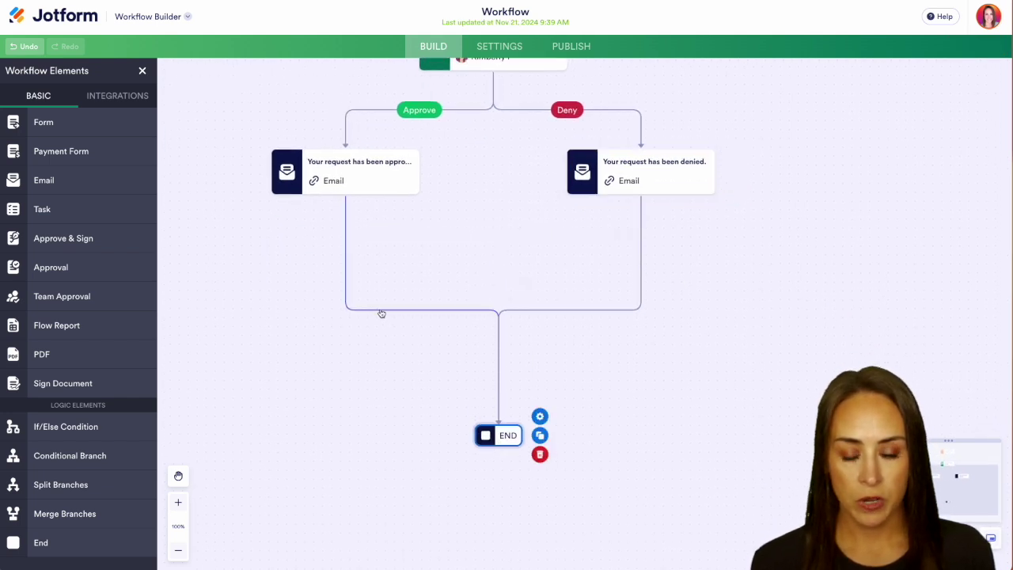
click(381, 312)
click(445, 319)
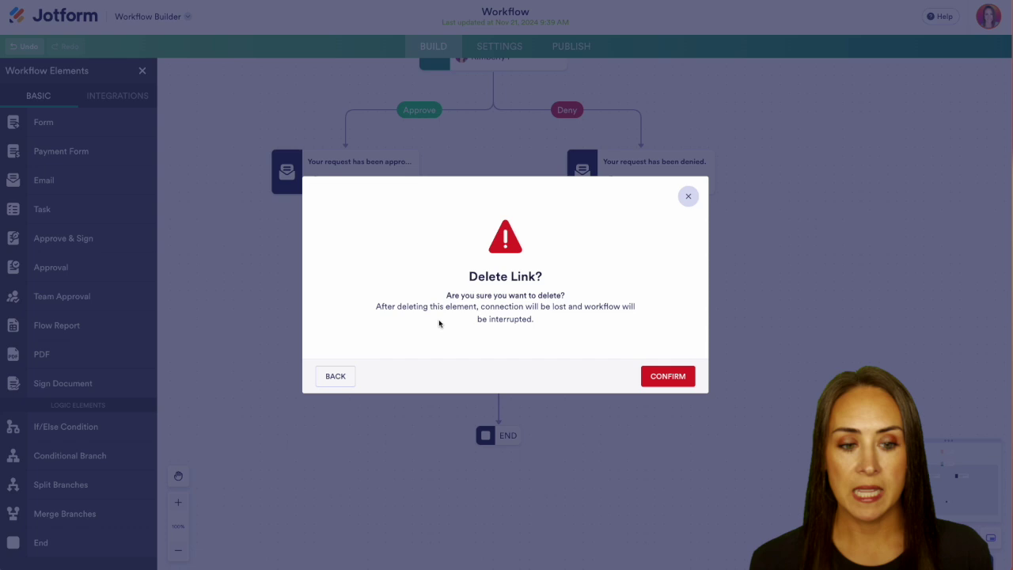
click(667, 376)
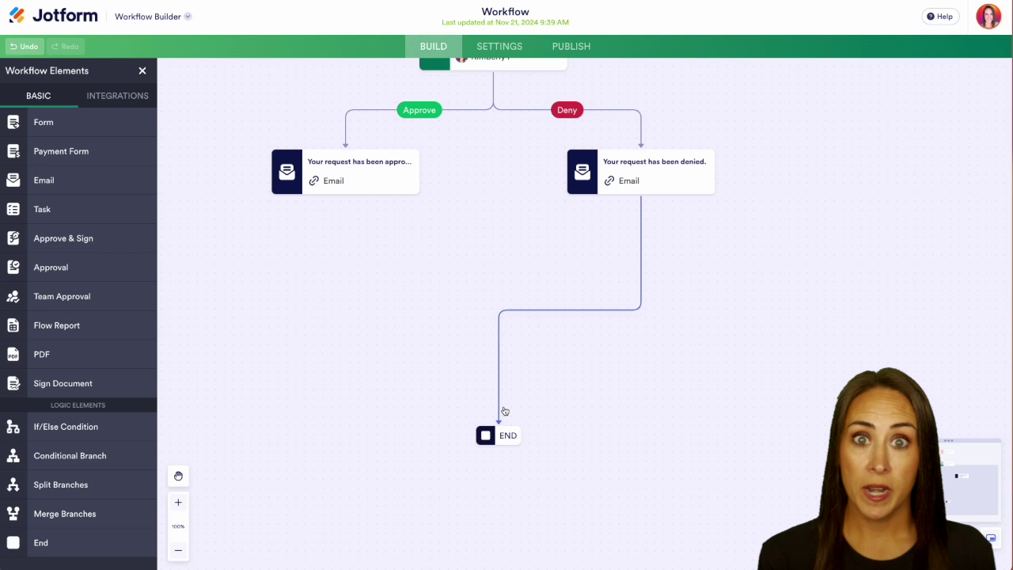
Add a Zoho CRM Create Record element below the approval email and connect it between that email and END.
click(127, 99)
click(79, 388)
scroll(75, 388, down, 3)
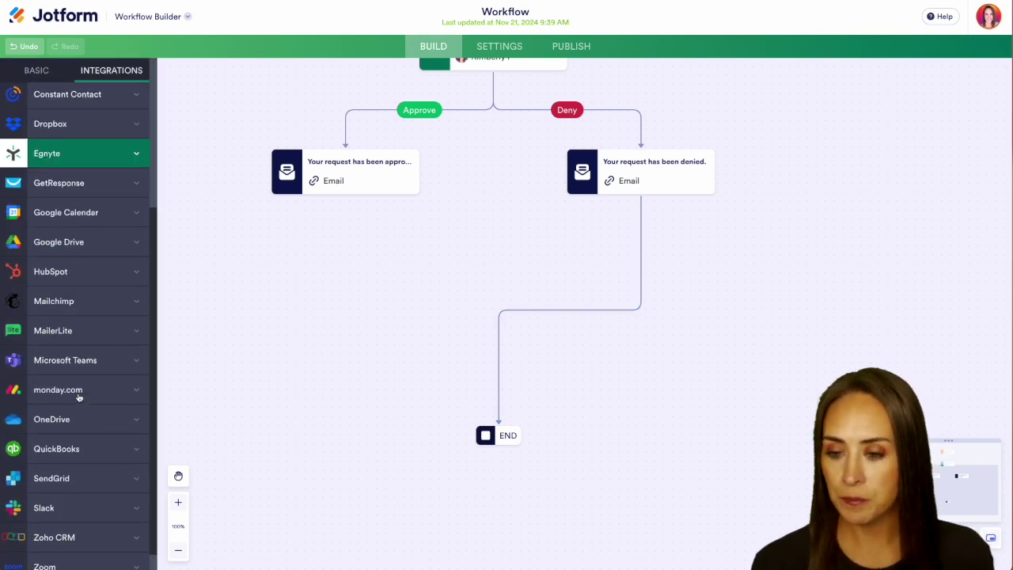
click(87, 529)
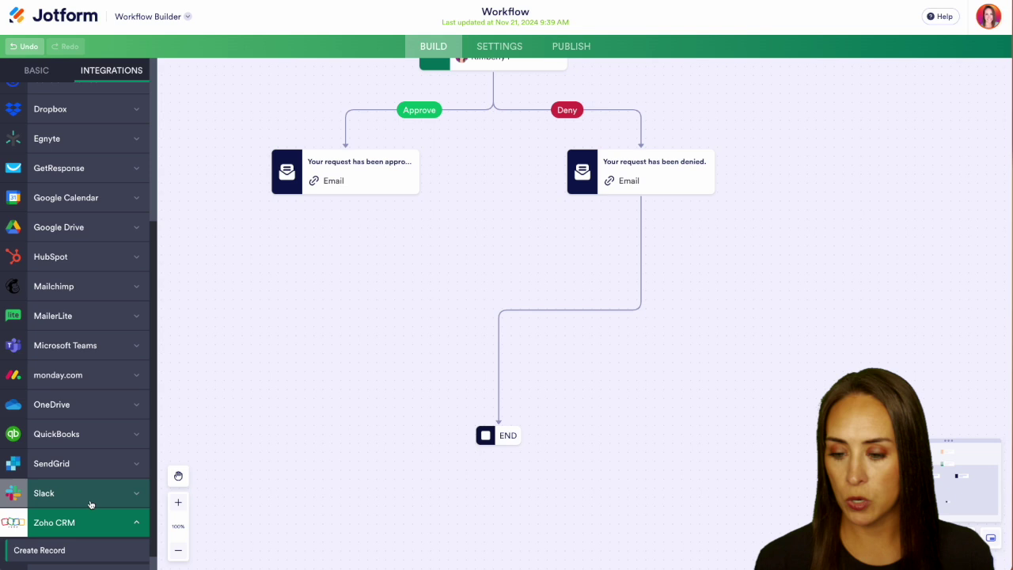
drag(47, 528, 321, 278)
drag(345, 195, 386, 273)
drag(391, 315, 486, 434)
Authenticate the Zoho CRM element and set its module to Contact with the Standard layout.
click(420, 303)
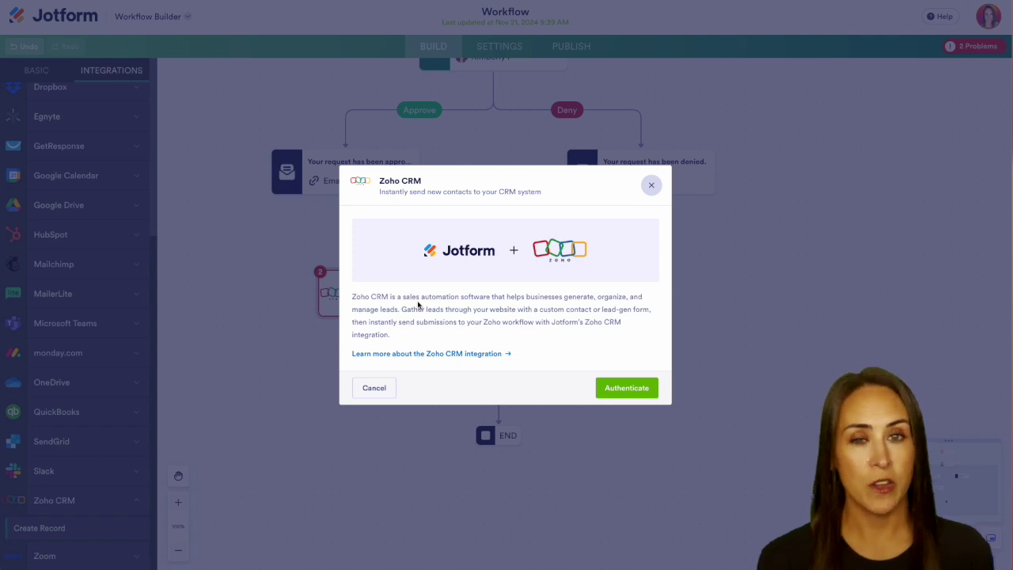
click(627, 388)
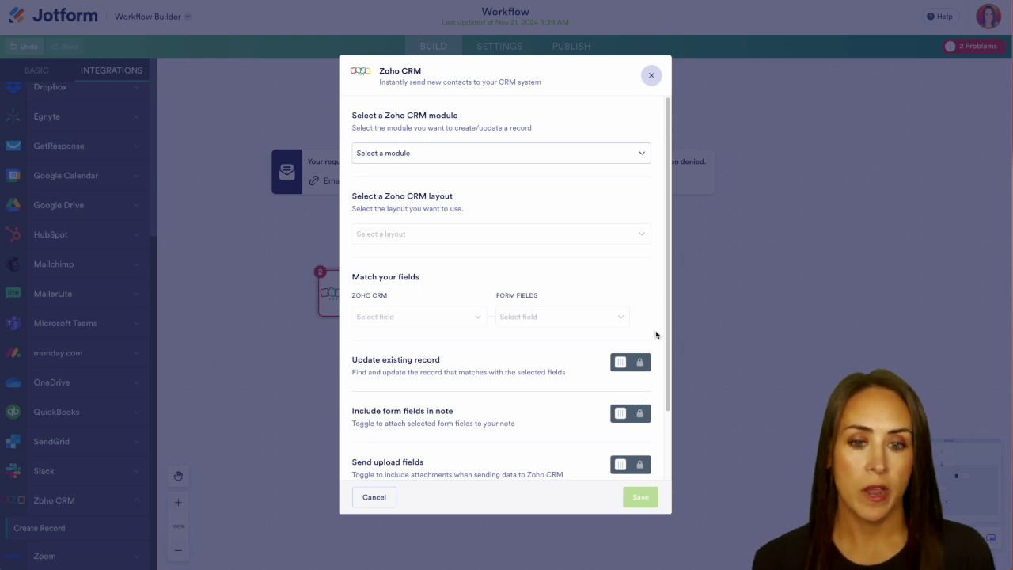
click(469, 157)
click(409, 247)
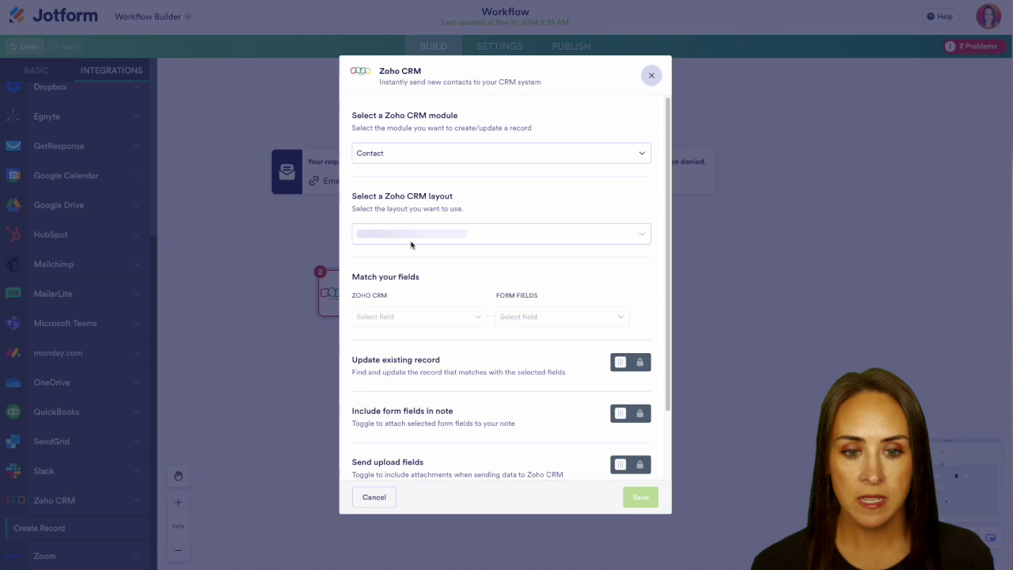
click(430, 239)
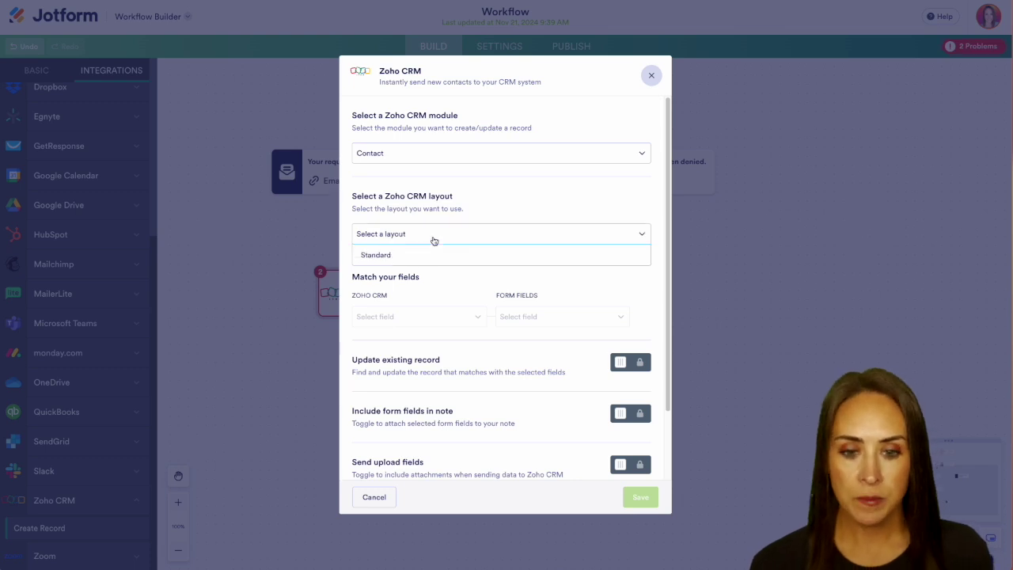
click(421, 255)
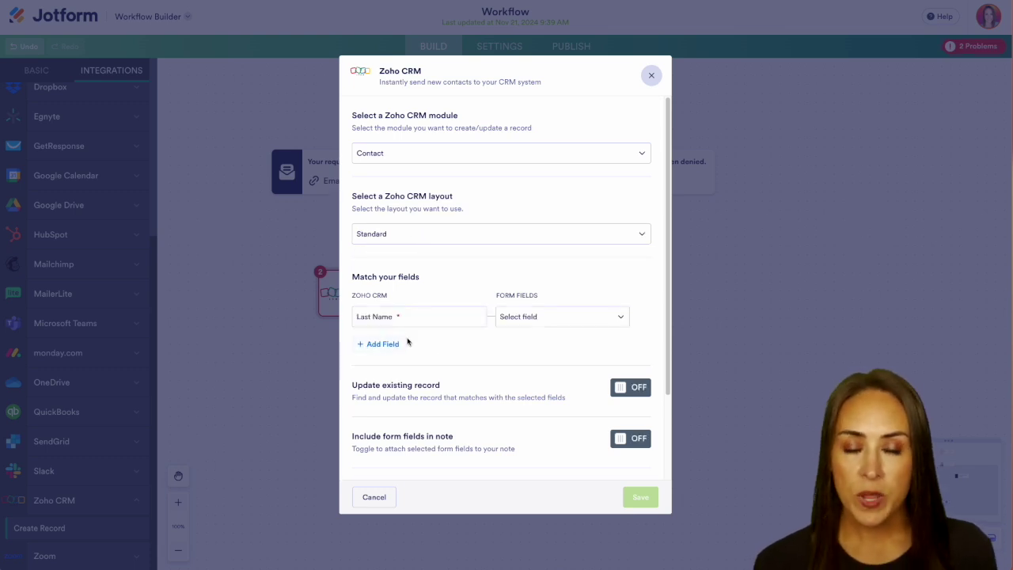
Match Zoho CRM Last Name and First Name to the form's Name - First Name, Email to Email, and Home Phone to Phone Number.
click(563, 322)
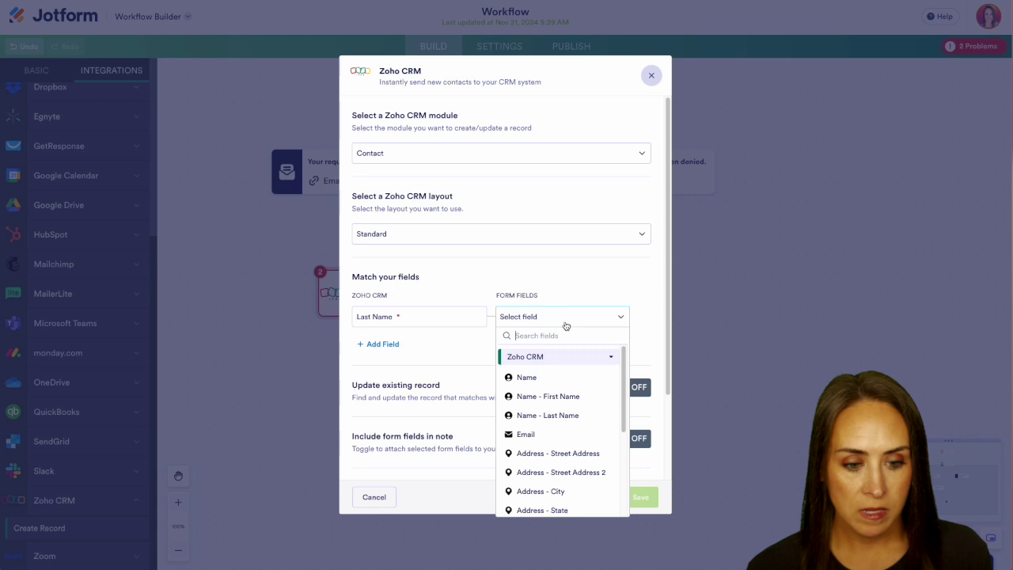
click(570, 394)
click(376, 345)
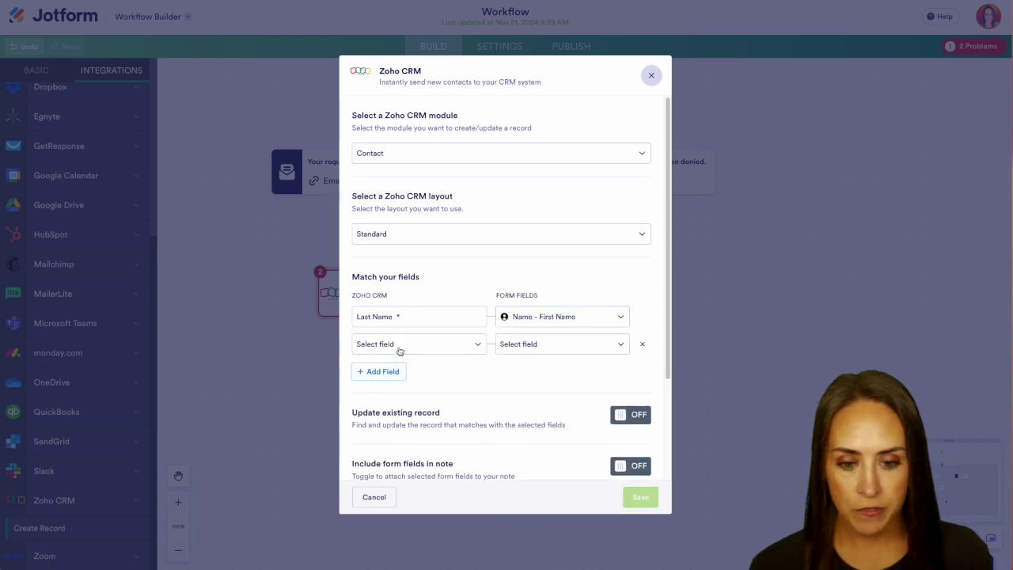
click(400, 351)
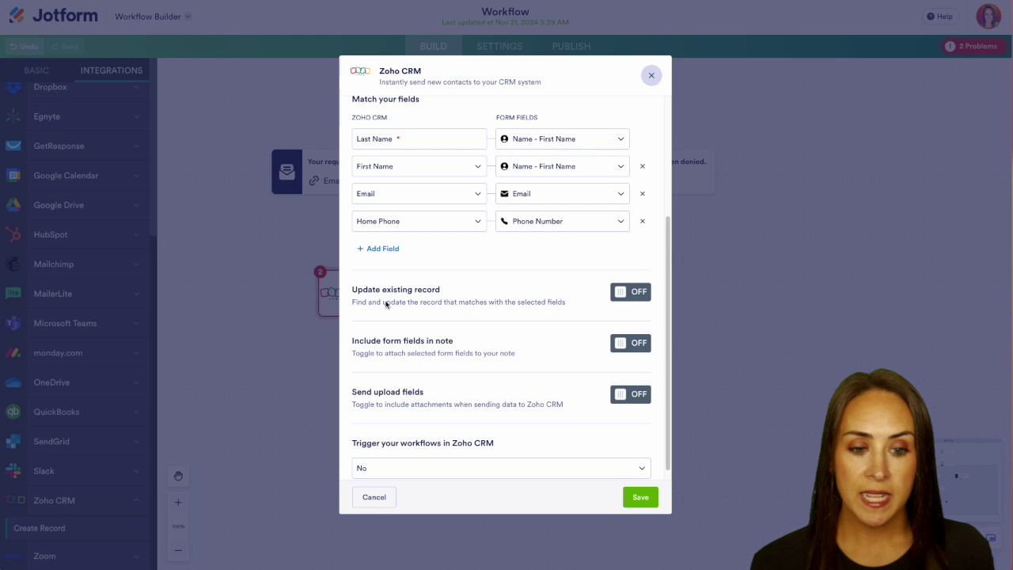
Enable updating existing records and match them by the Email field.
click(632, 297)
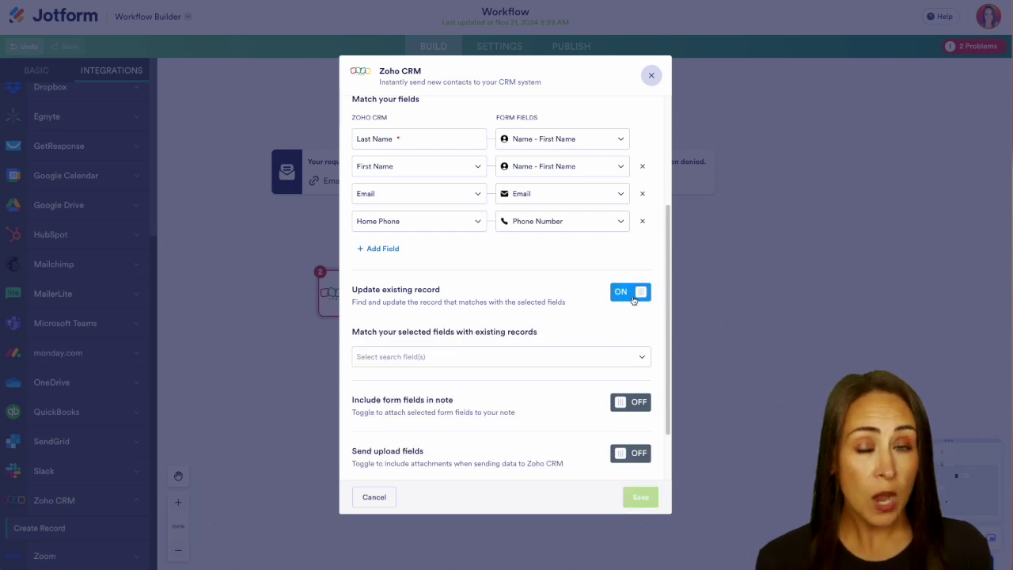
click(554, 357)
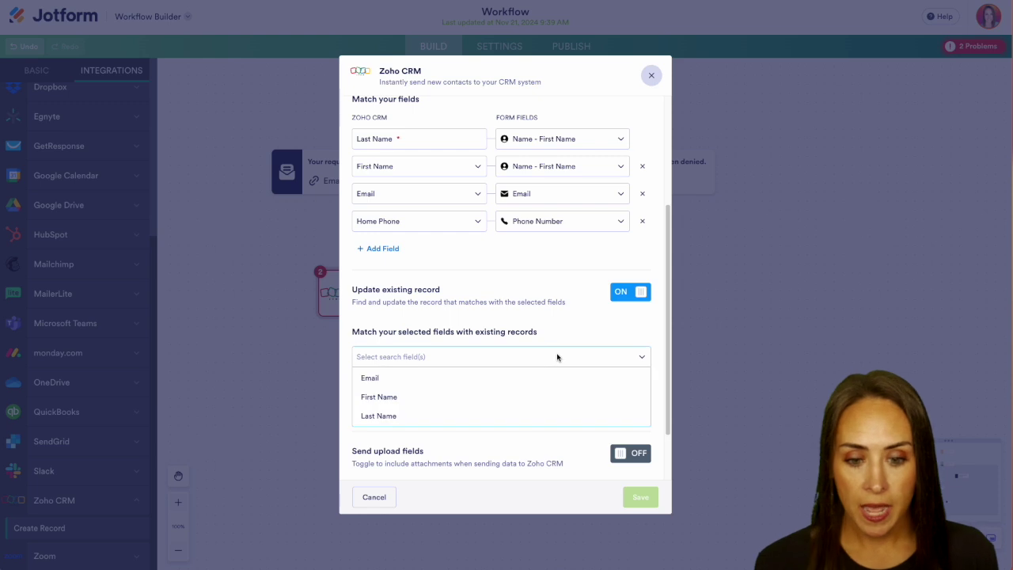
click(398, 387)
click(515, 323)
Enable including form fields in the note and add the Name field to it.
scroll(518, 329, down, 2)
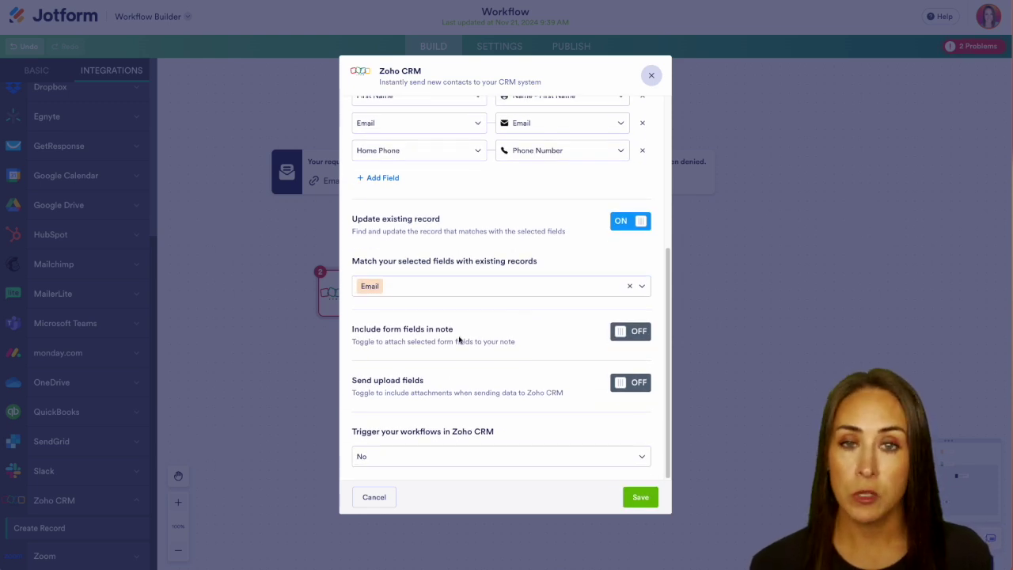
click(629, 338)
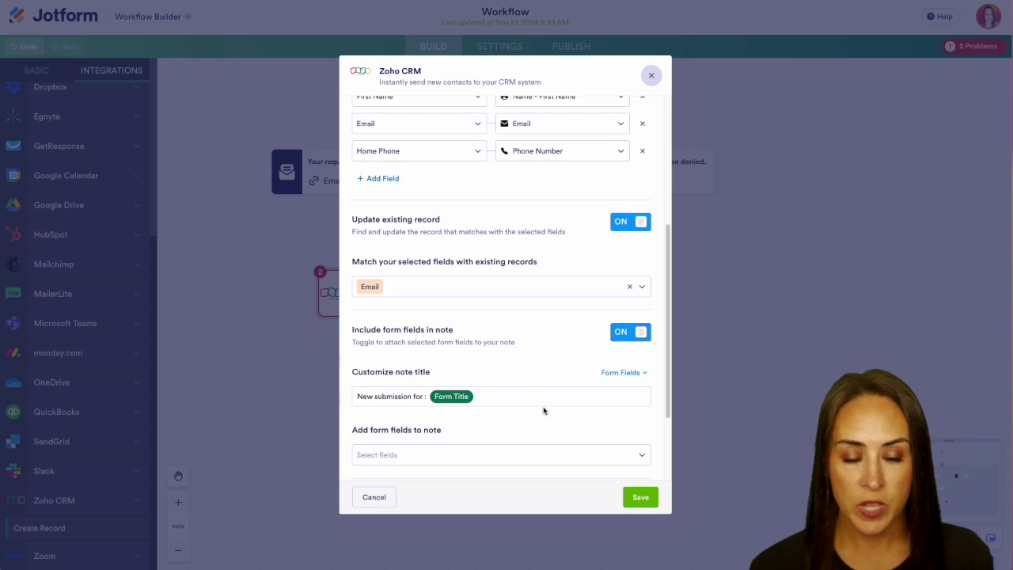
scroll(543, 410, down, 3)
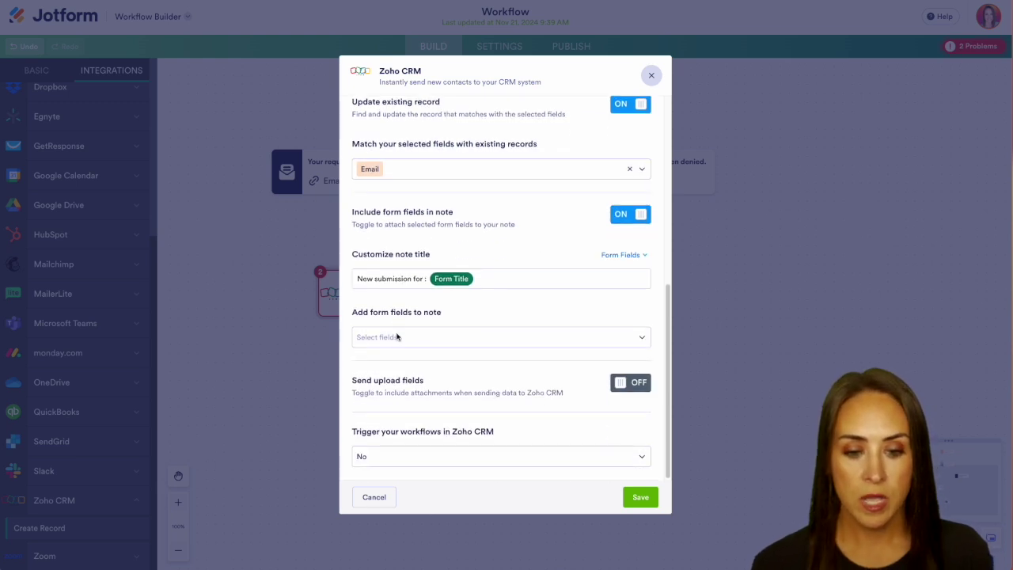
click(537, 336)
click(436, 383)
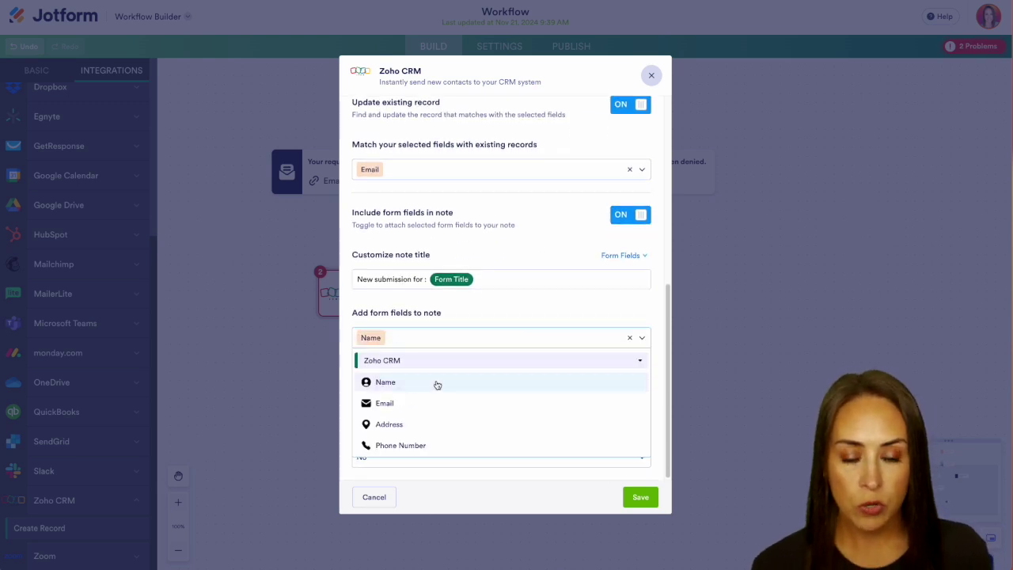
click(498, 317)
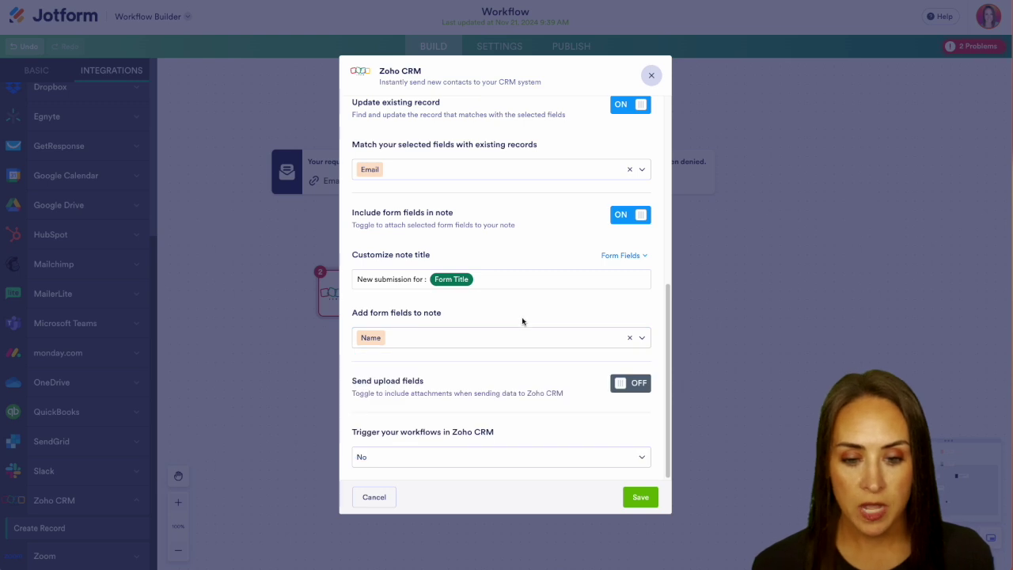
Enable sending upload fields, choose the Default submissions PDF, and check which upload fields can be sent.
click(617, 383)
scroll(519, 384, down, 3)
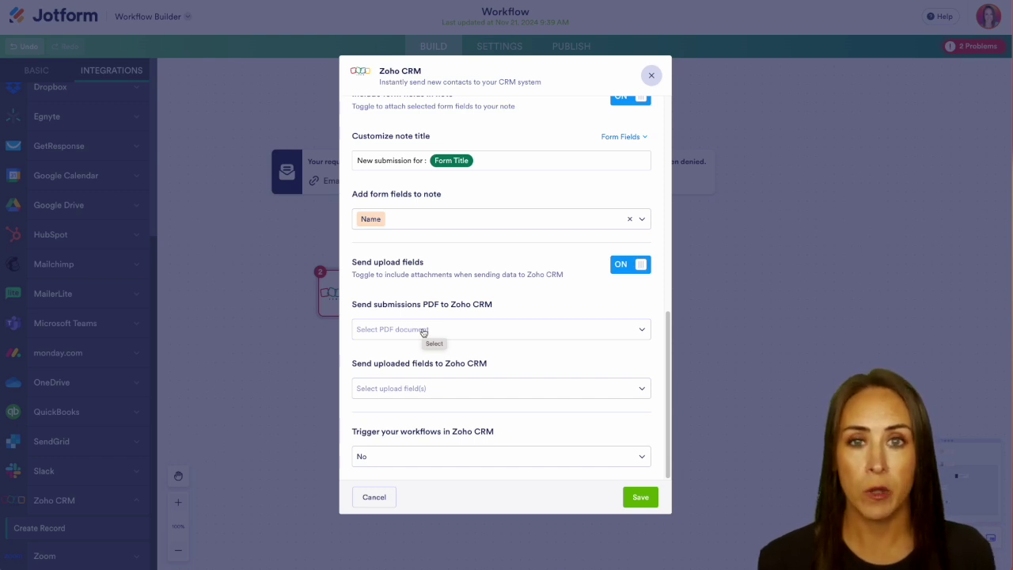
click(425, 329)
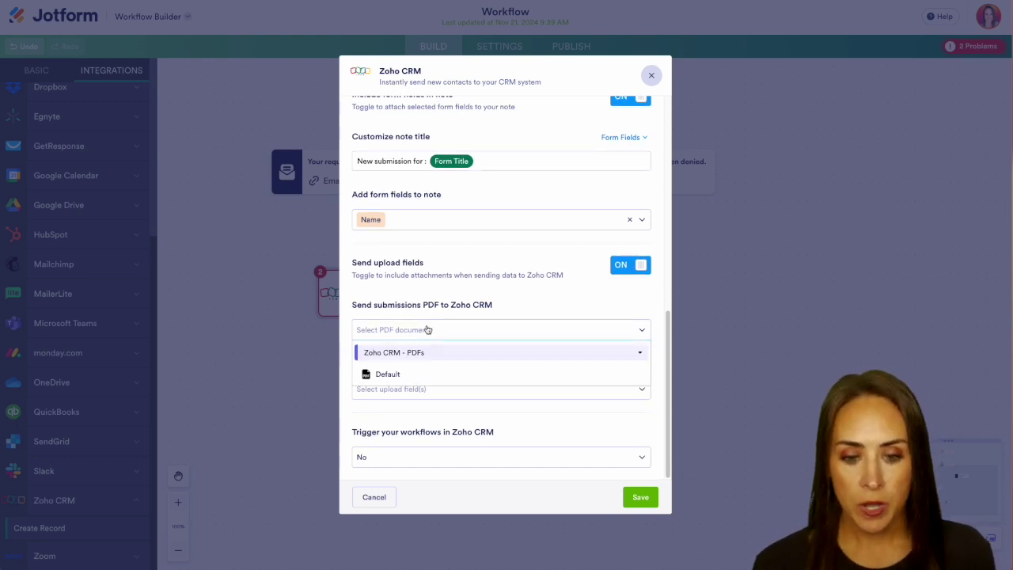
click(401, 373)
click(434, 393)
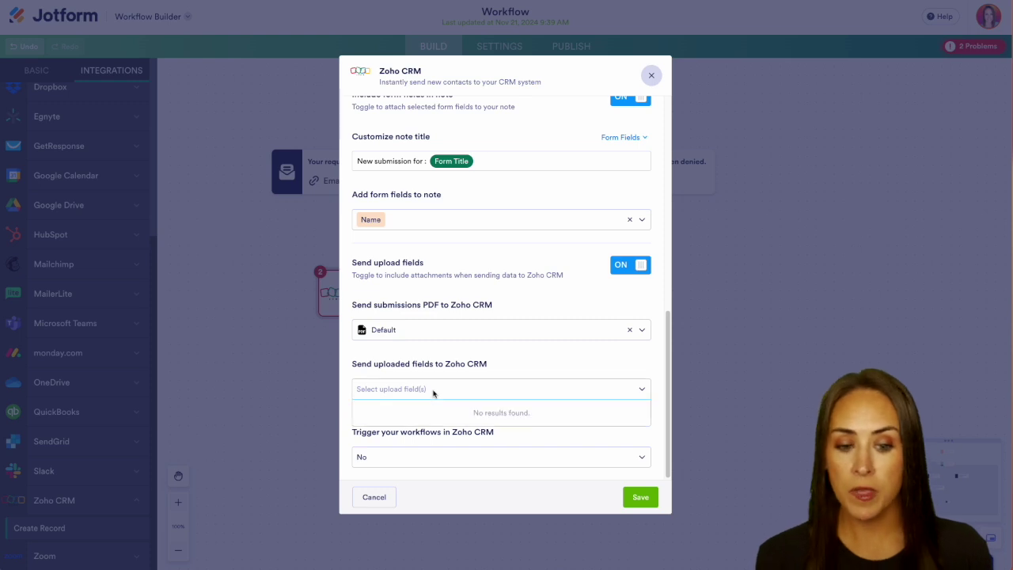
click(520, 366)
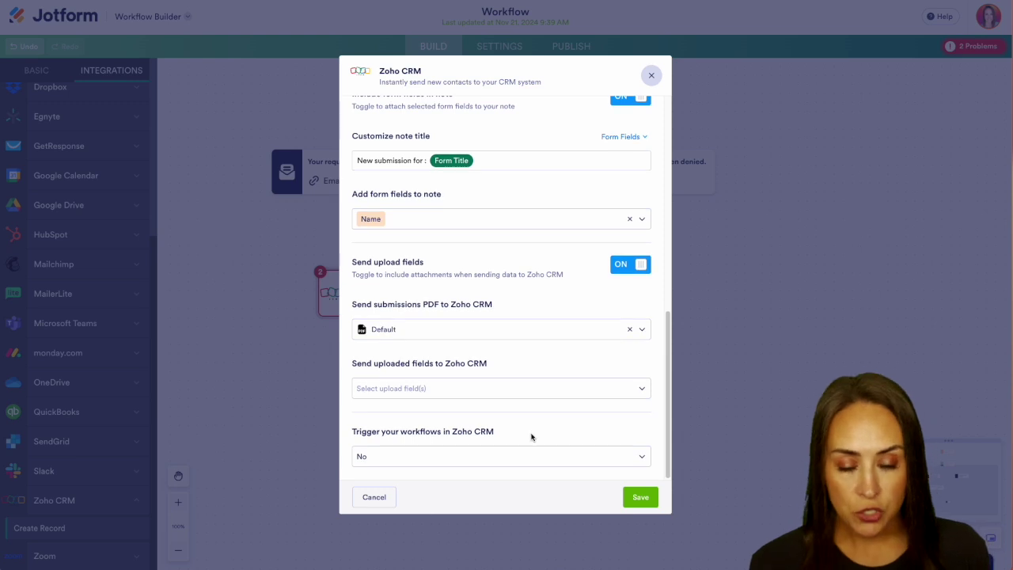
Leave triggering workflows in Zoho CRM set to No and save the Zoho CRM integration settings.
click(526, 457)
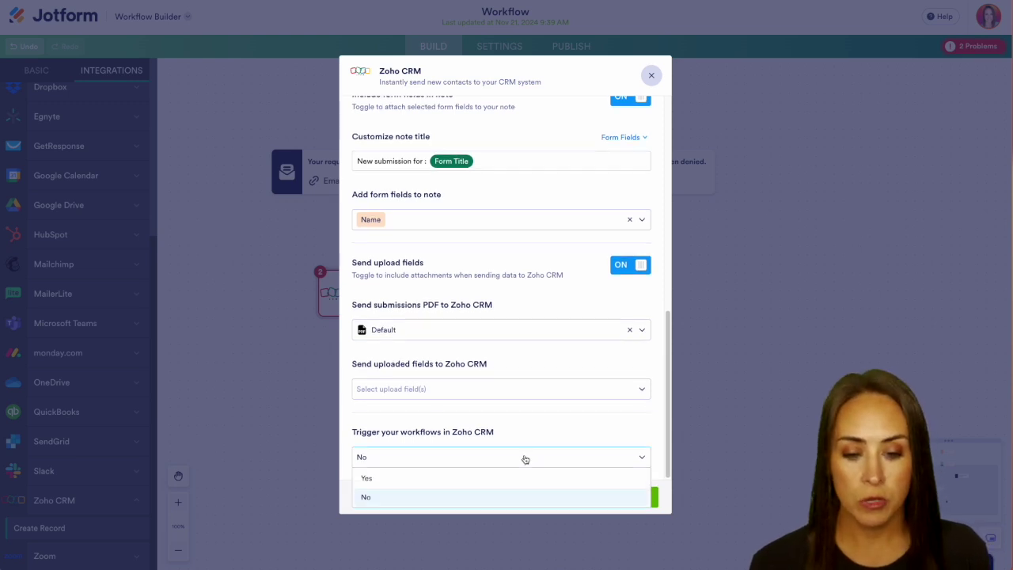
click(474, 478)
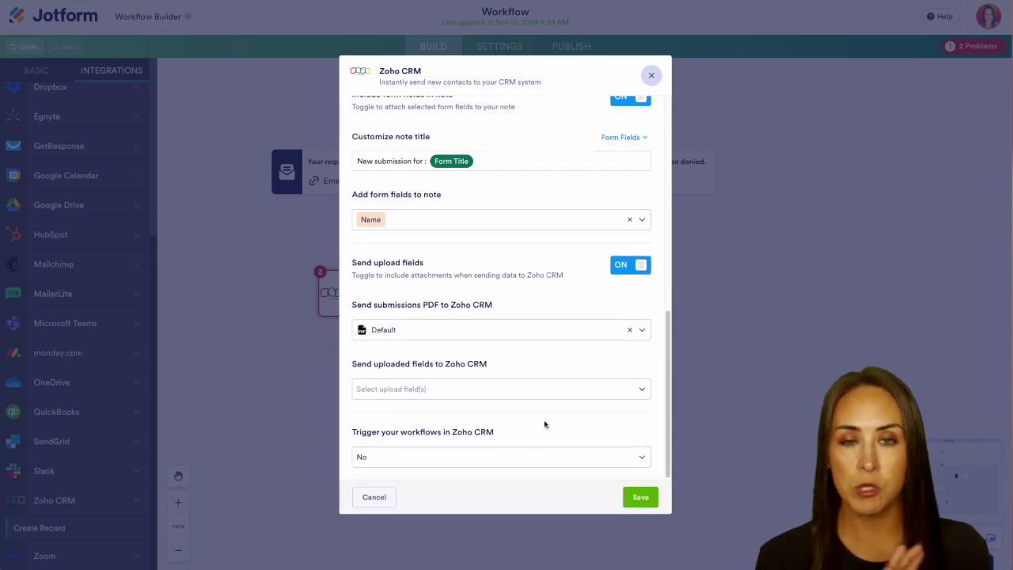
click(643, 500)
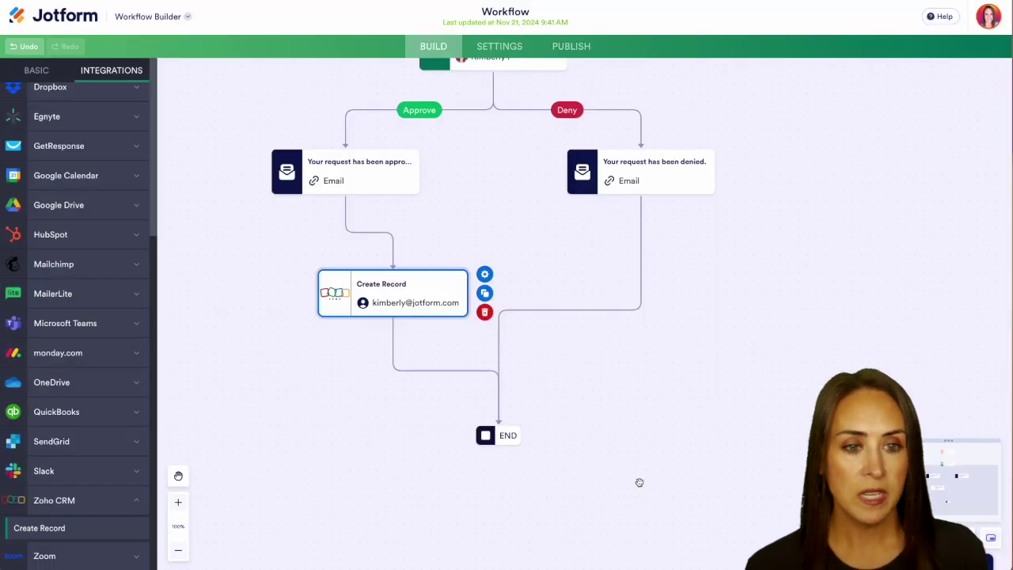
Open the published form in a new tab and submit a test entry with the contact's name, email, address, and phone number.
click(571, 46)
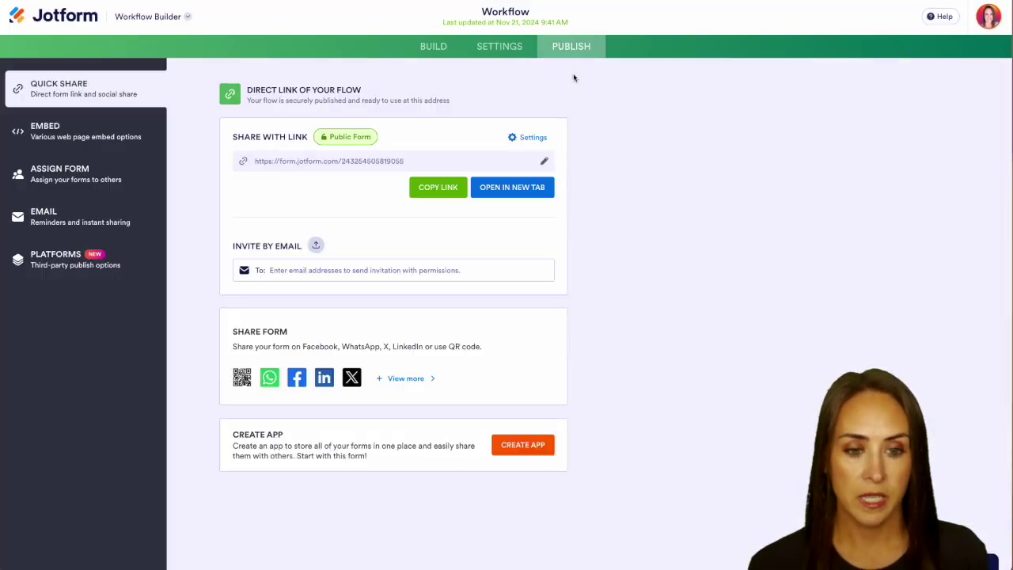
click(513, 187)
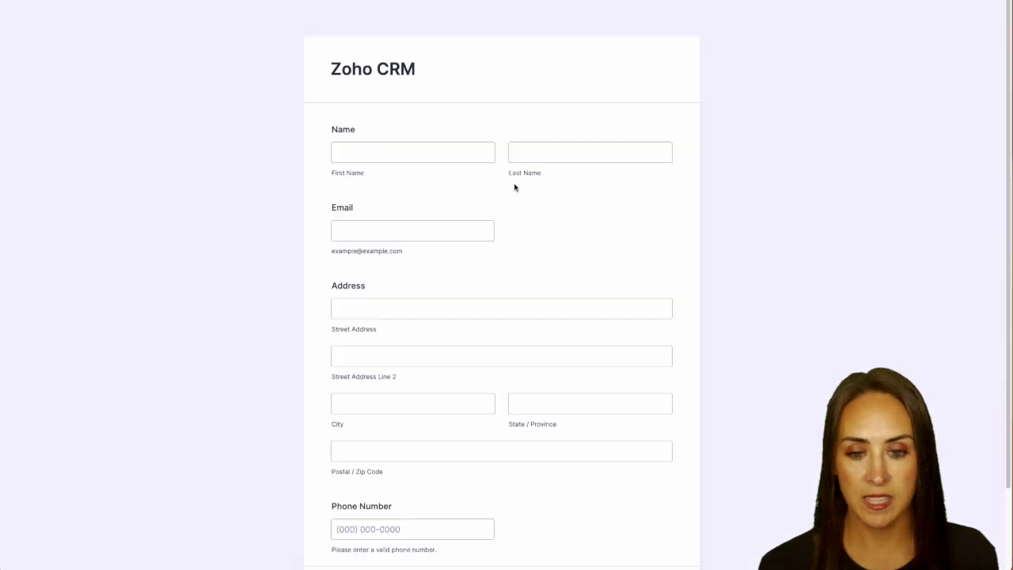
click(367, 153)
click(396, 186)
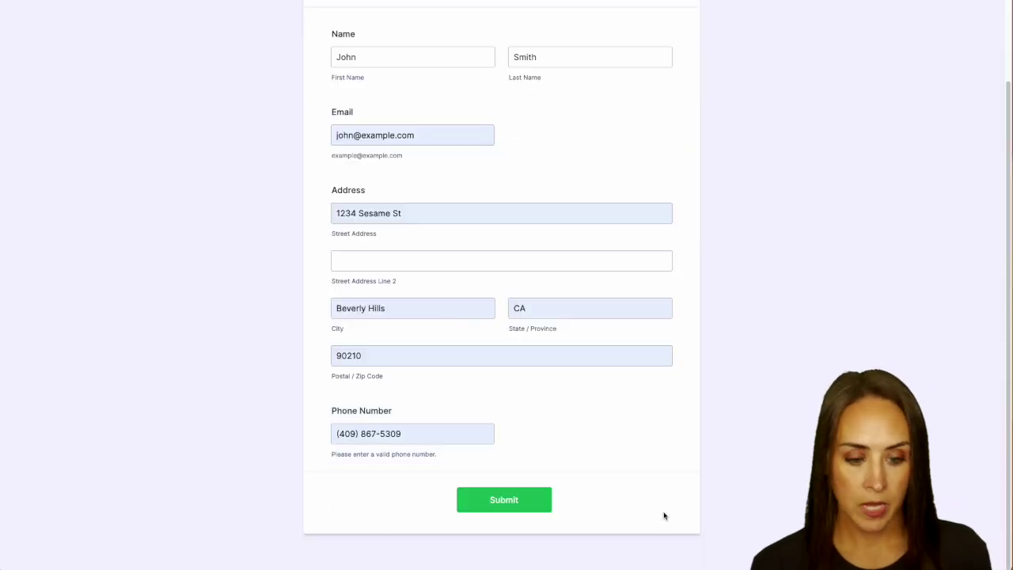
click(504, 499)
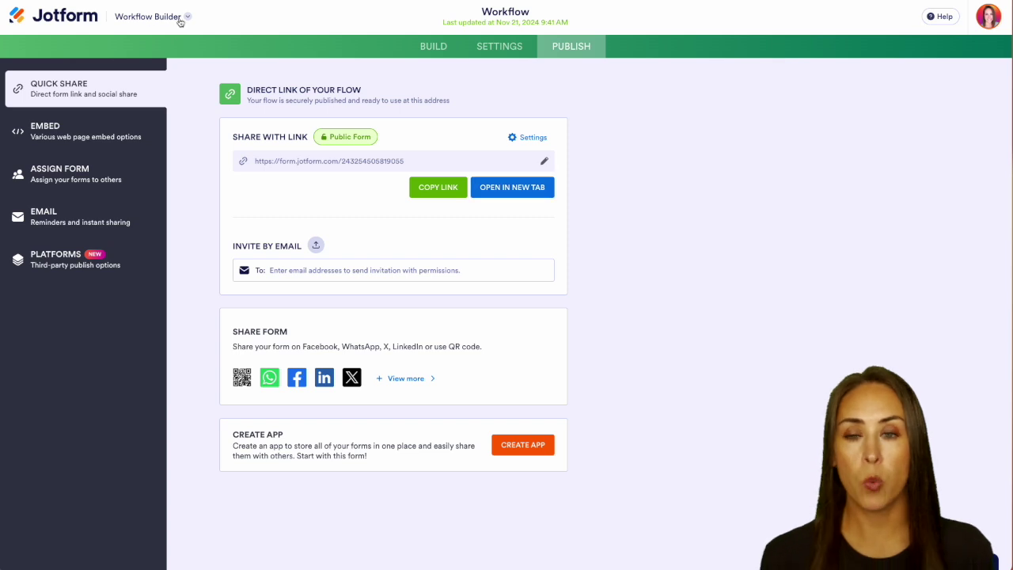
Approve the test submission in the form's Inbox and open its linked Zoho CRM record.
click(180, 20)
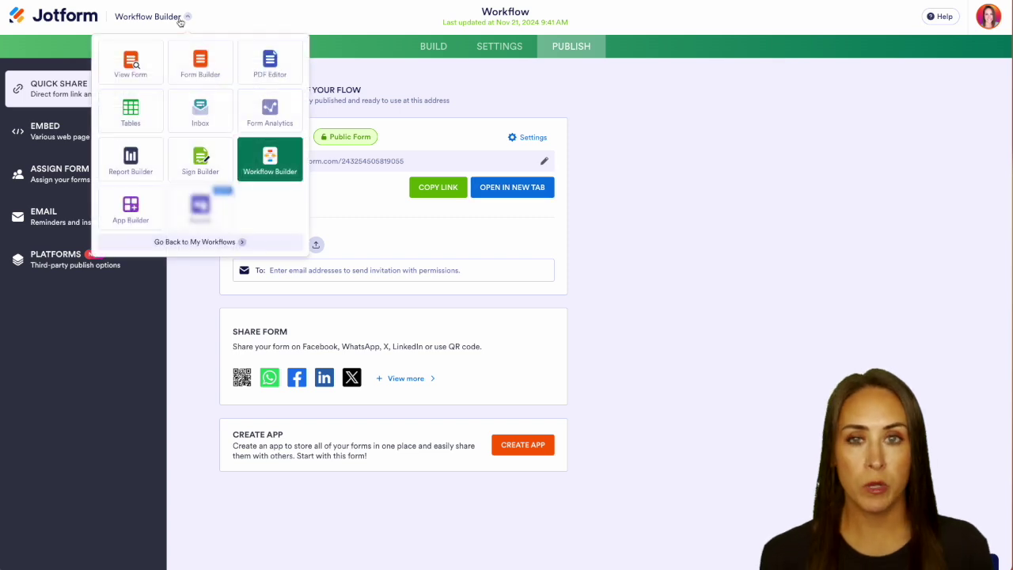
click(210, 99)
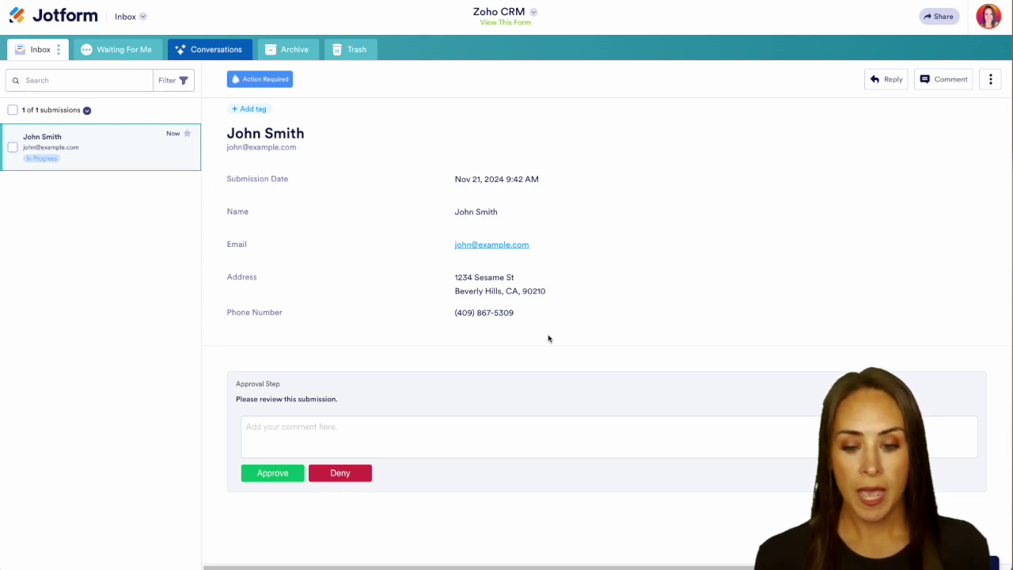
click(262, 472)
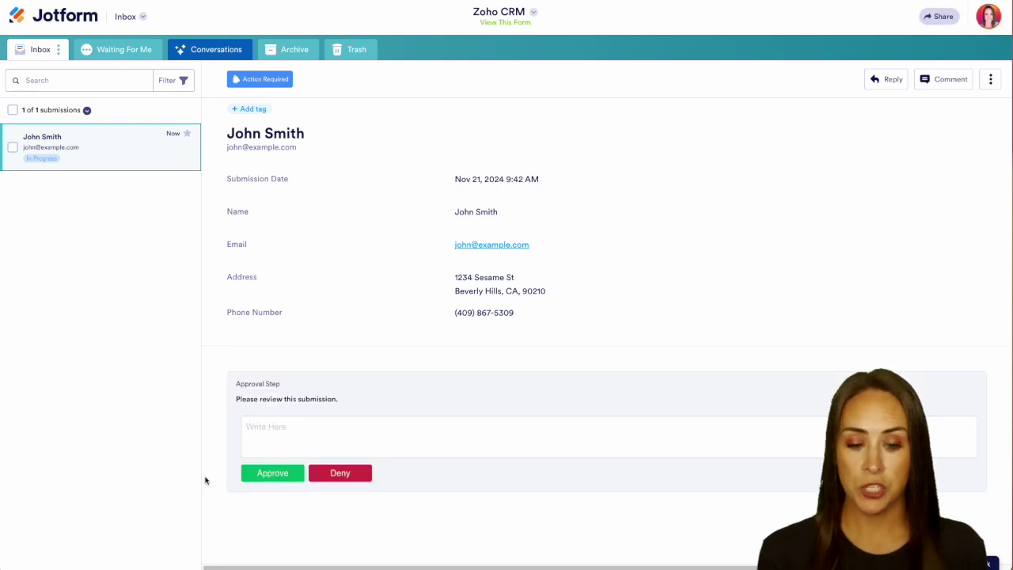
drag(367, 390, 484, 391)
click(512, 405)
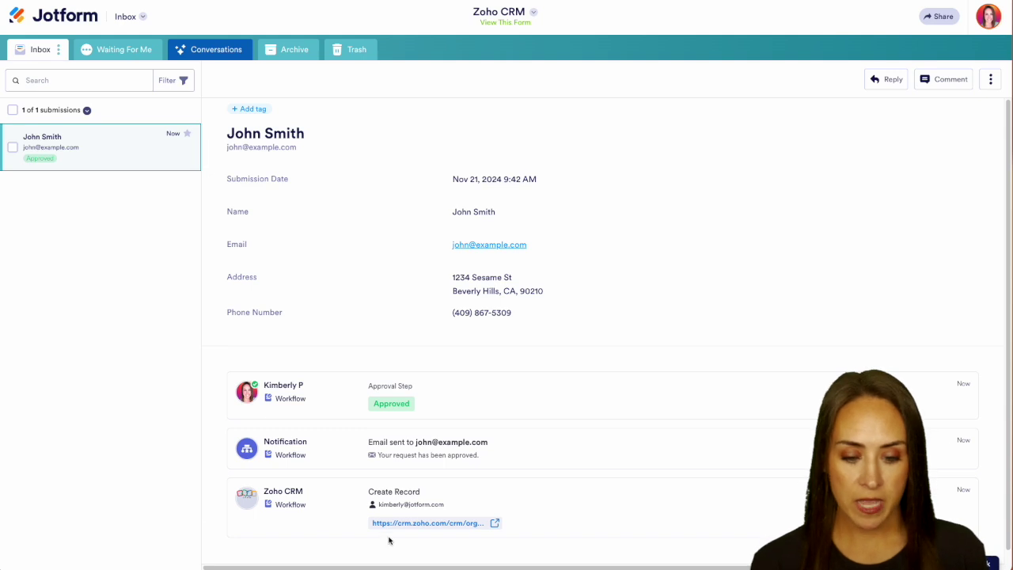
click(420, 524)
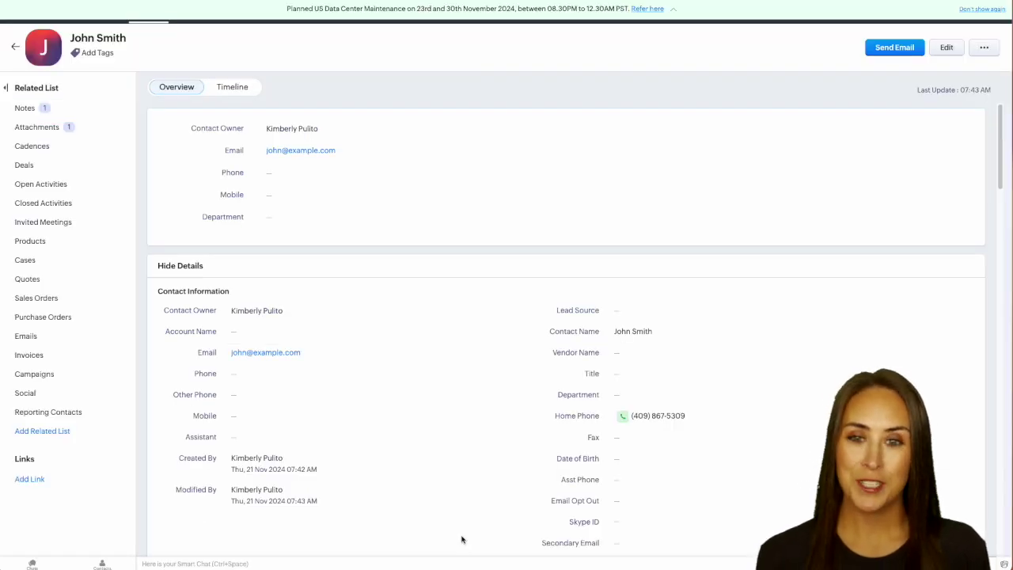